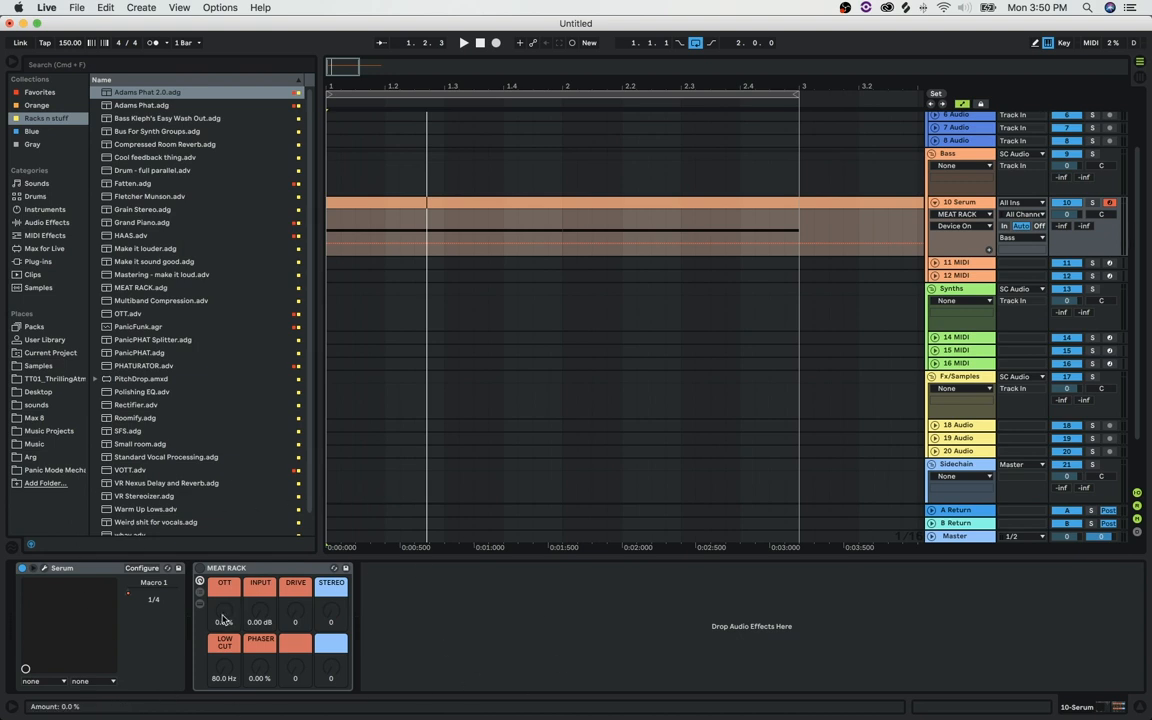
- Reveal the chain list of MEAT RACK and the devices inside its chain
{"action": "left_click", "coordinate": [200, 592]}
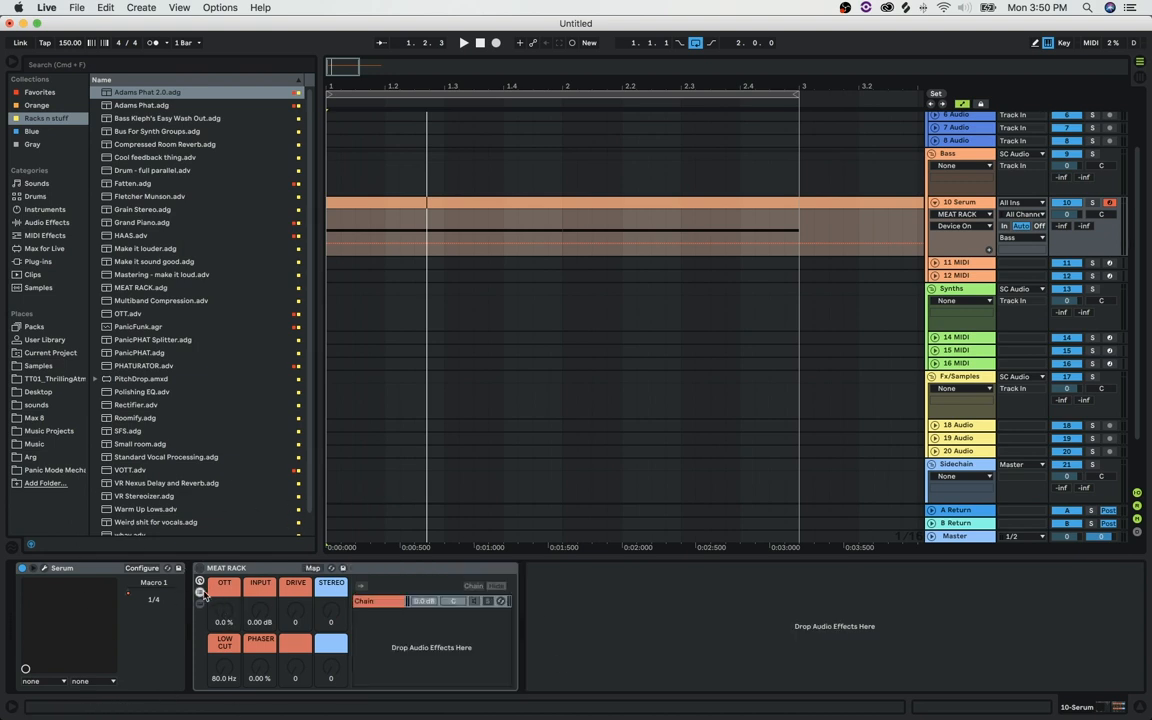
{"action": "left_click", "coordinate": [375, 601]}
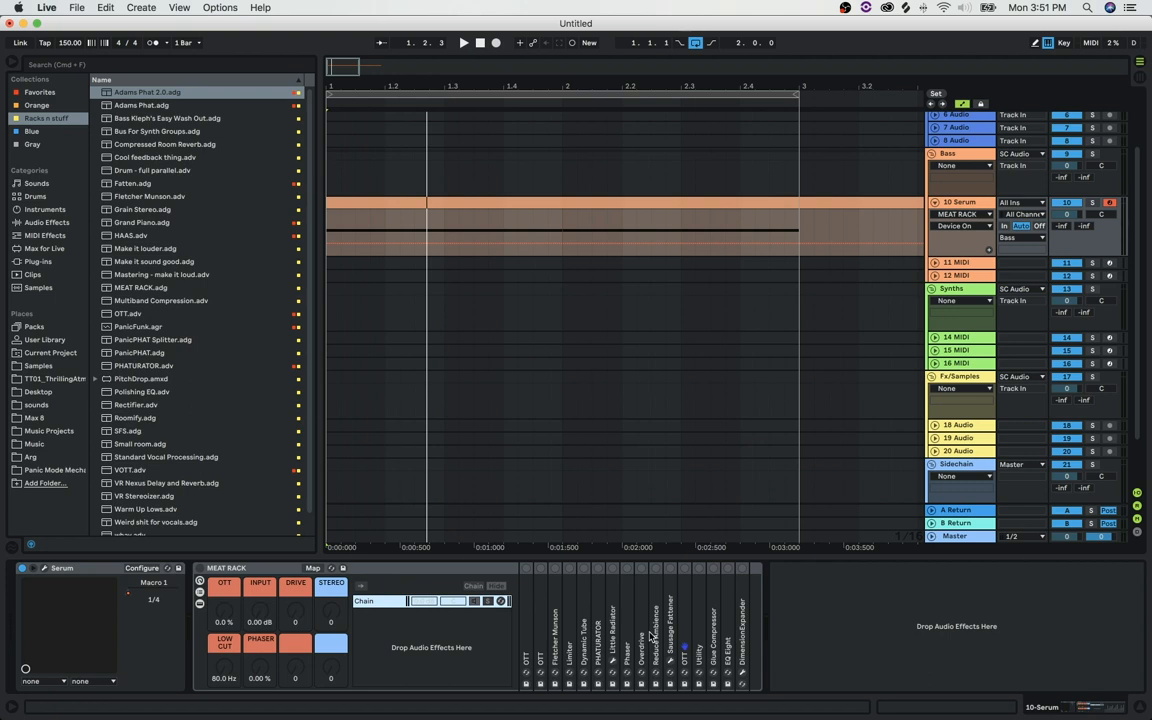
- Review the FX page of the Serum synth and collapse MEAT RACK to its macro controls
{"action": "left_click", "coordinate": [44, 568]}
{"action": "left_click", "coordinate": [592, 155]}
{"action": "left_click_drag", "start_coordinate": [590, 116], "coordinate": [392, 109]}
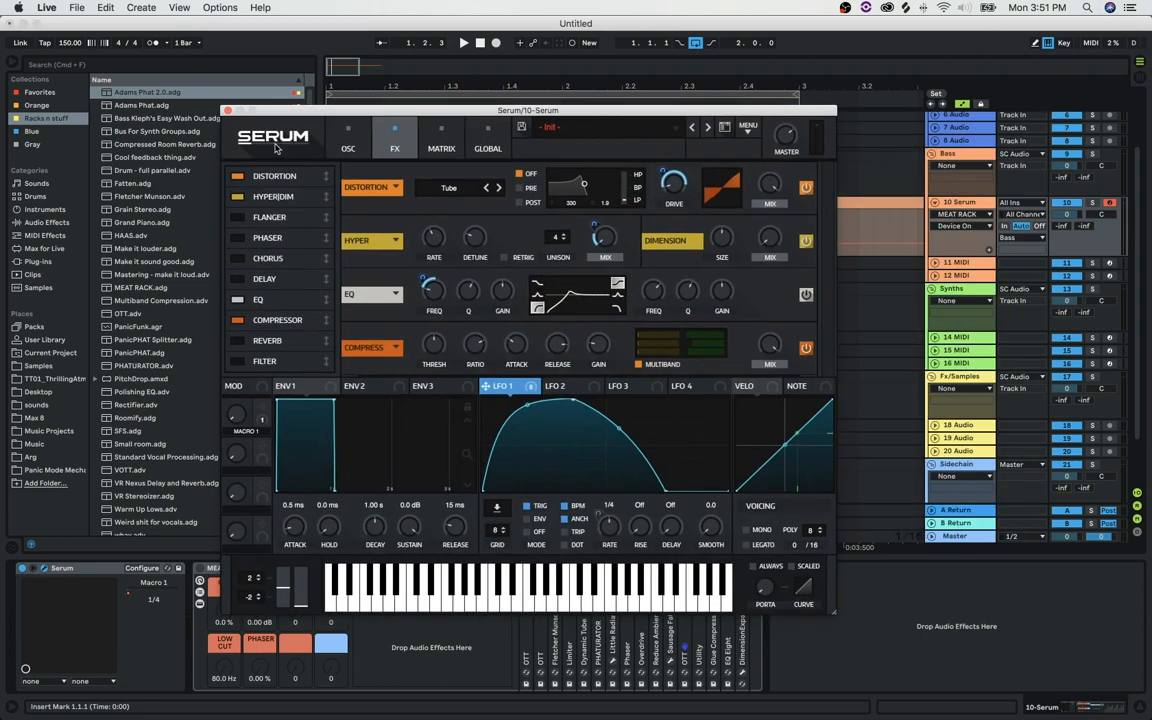
{"action": "left_click", "coordinate": [227, 111]}
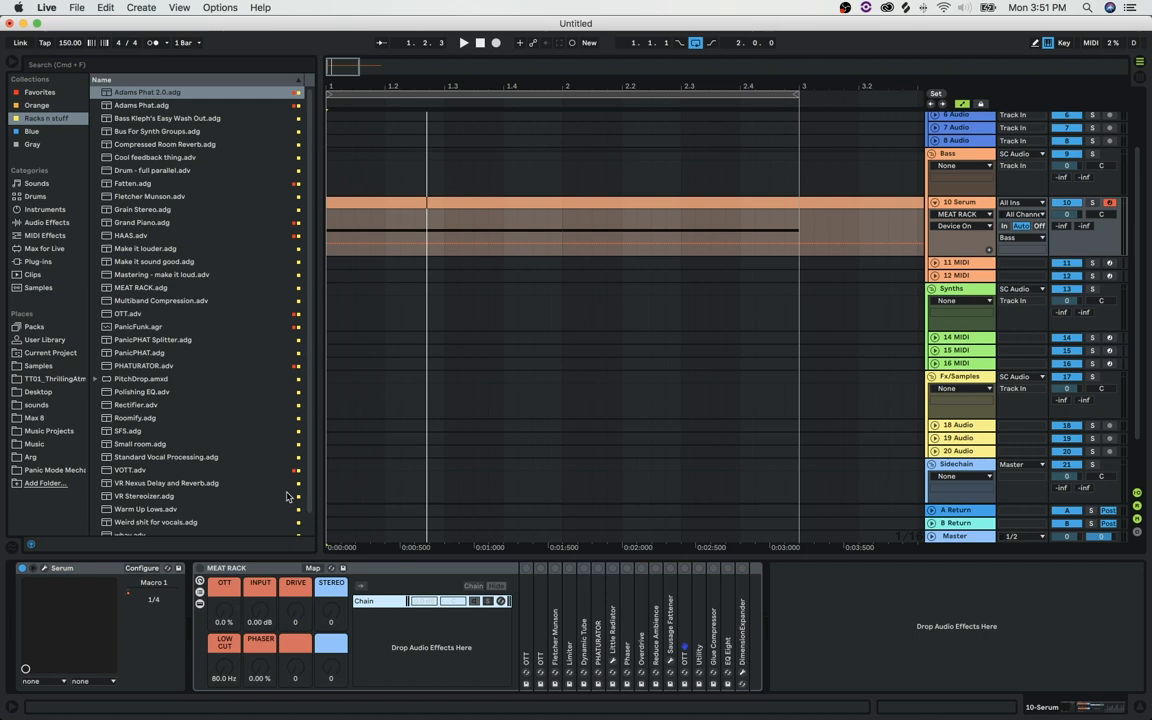
{"action": "left_click", "coordinate": [200, 604]}
{"action": "left_click", "coordinate": [200, 592]}
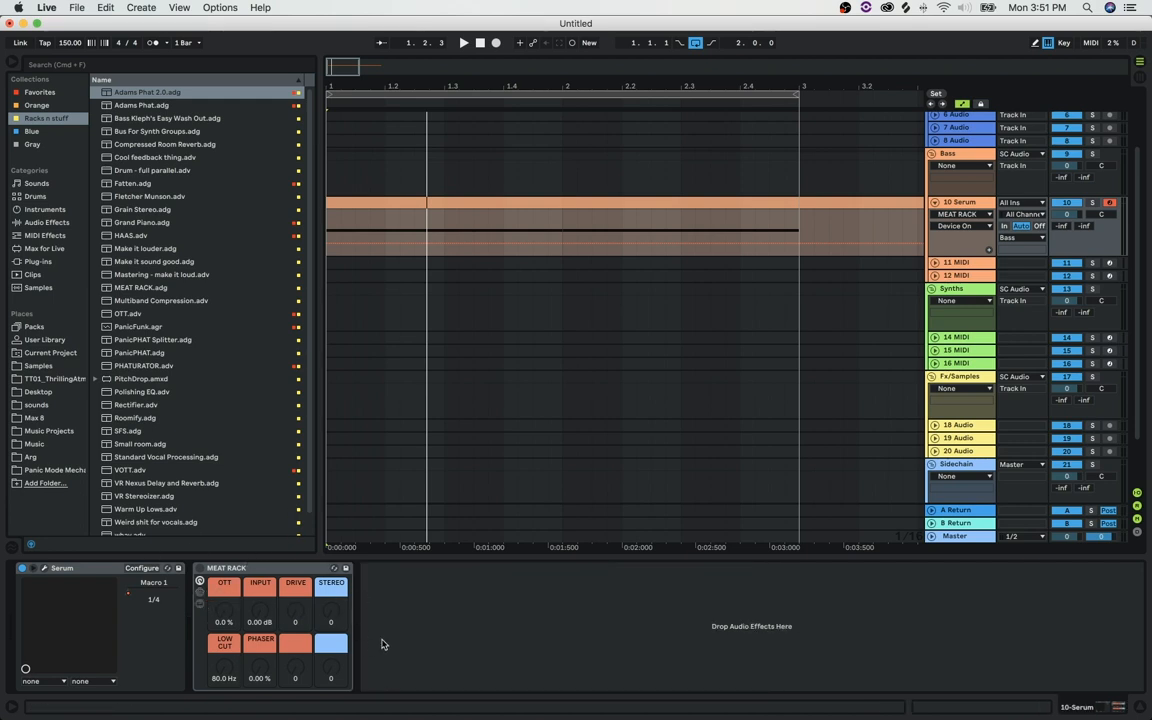
- Reveal MEAT RACK's devices again and examine Little Radiator and Sausage Fattener, unfolding and refolding both
{"action": "left_click", "coordinate": [200, 592]}
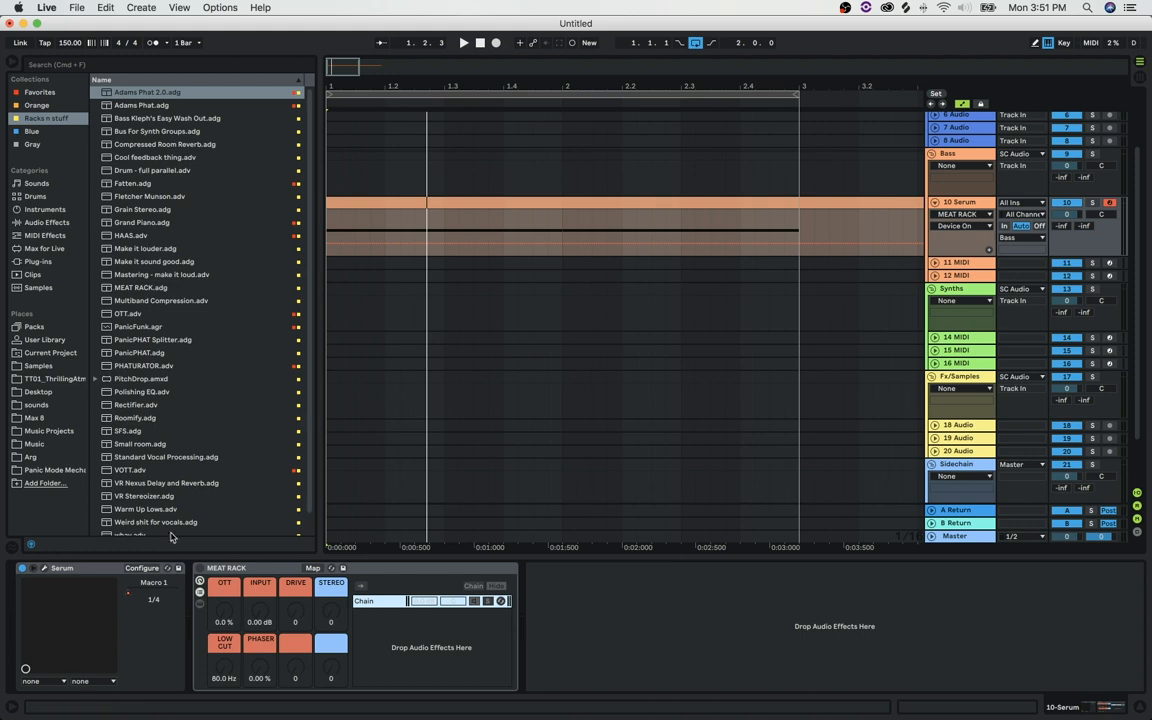
{"action": "left_click", "coordinate": [200, 604]}
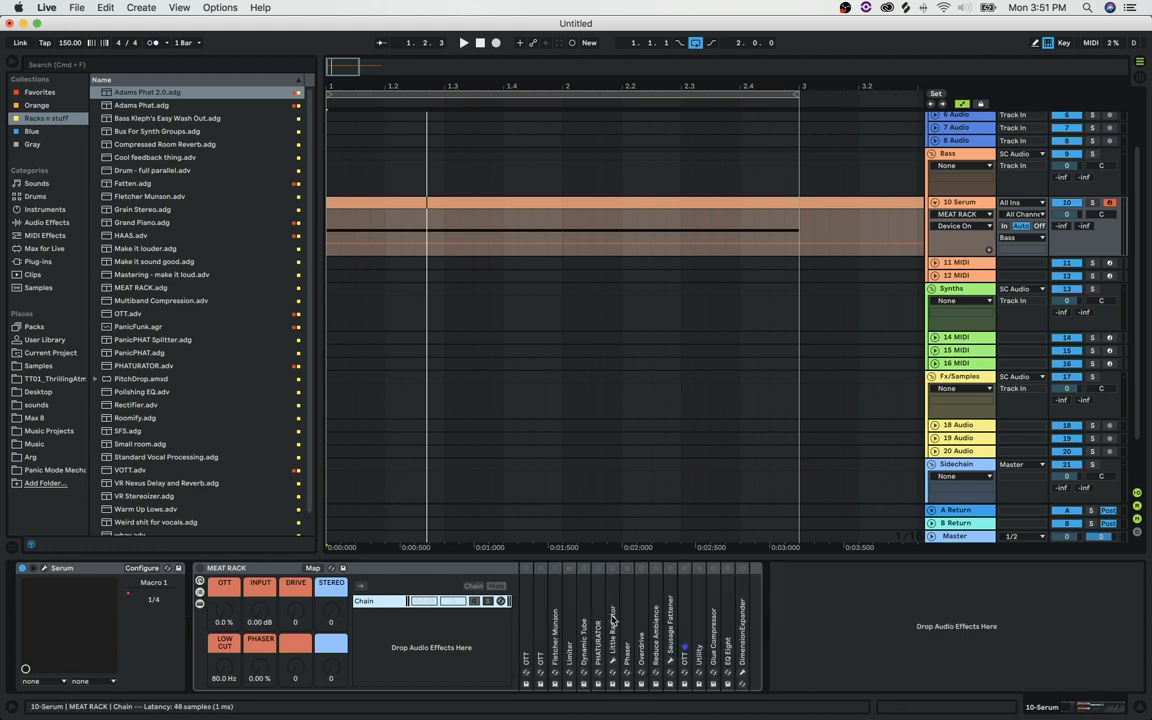
{"action": "double_click", "coordinate": [612, 619]}
{"action": "left_click", "coordinate": [634, 569]}
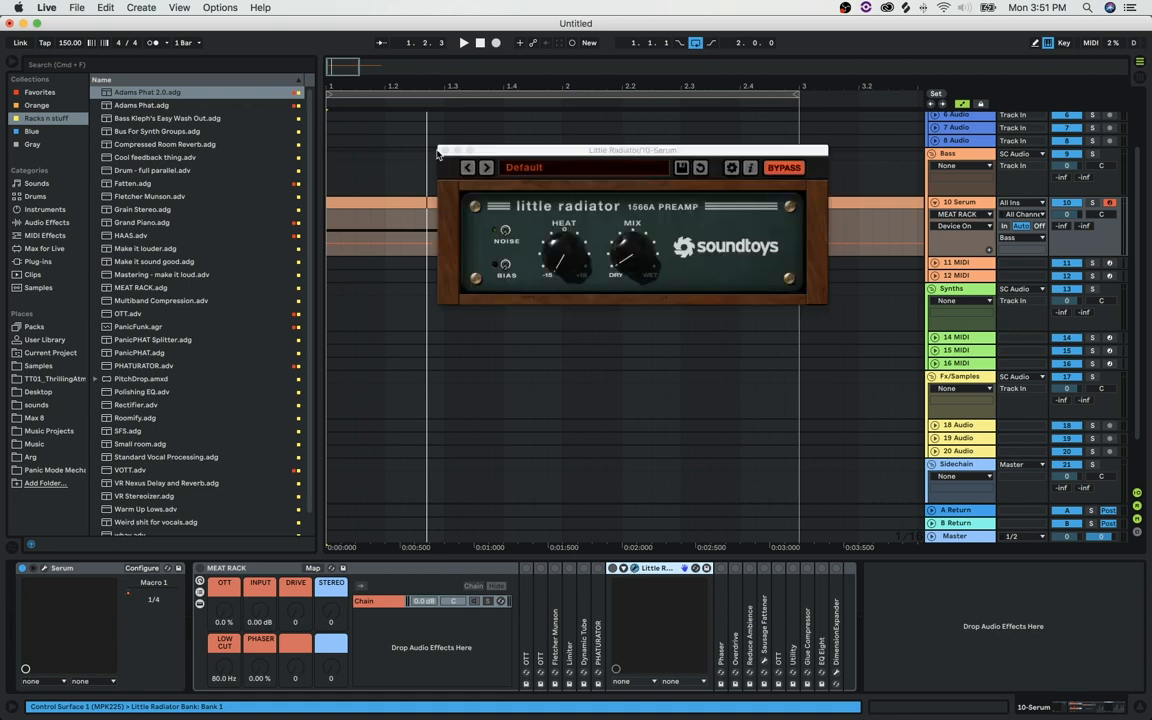
{"action": "left_click", "coordinate": [445, 151]}
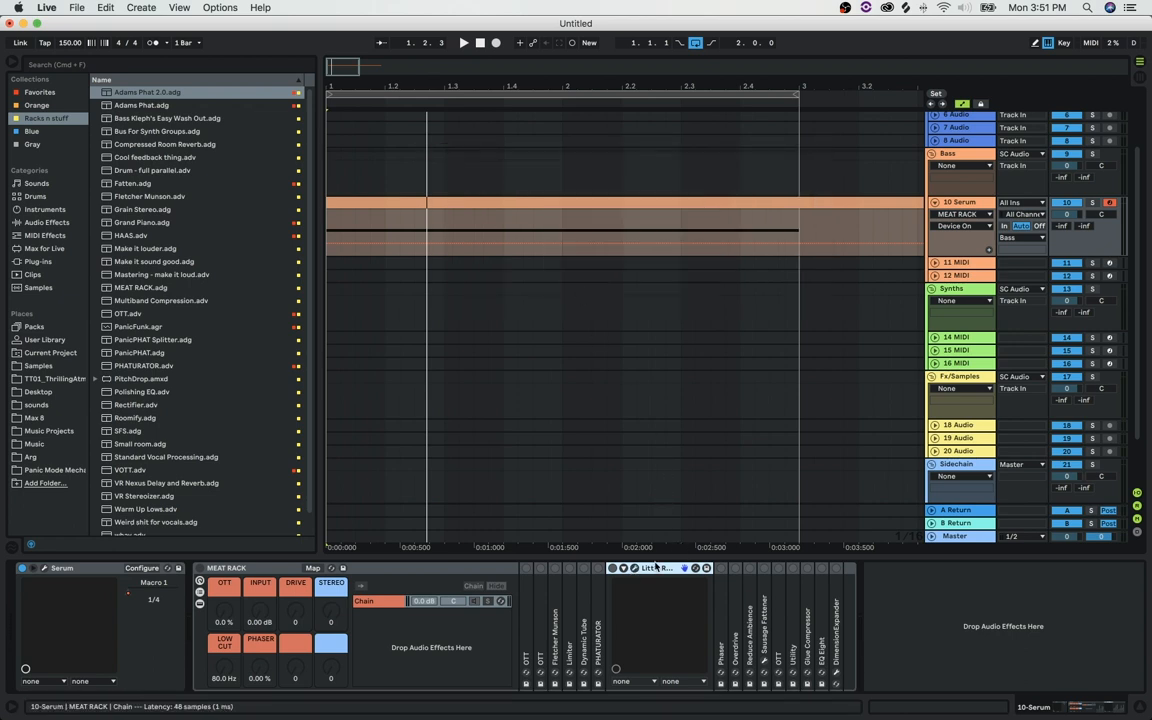
{"action": "double_click", "coordinate": [764, 610]}
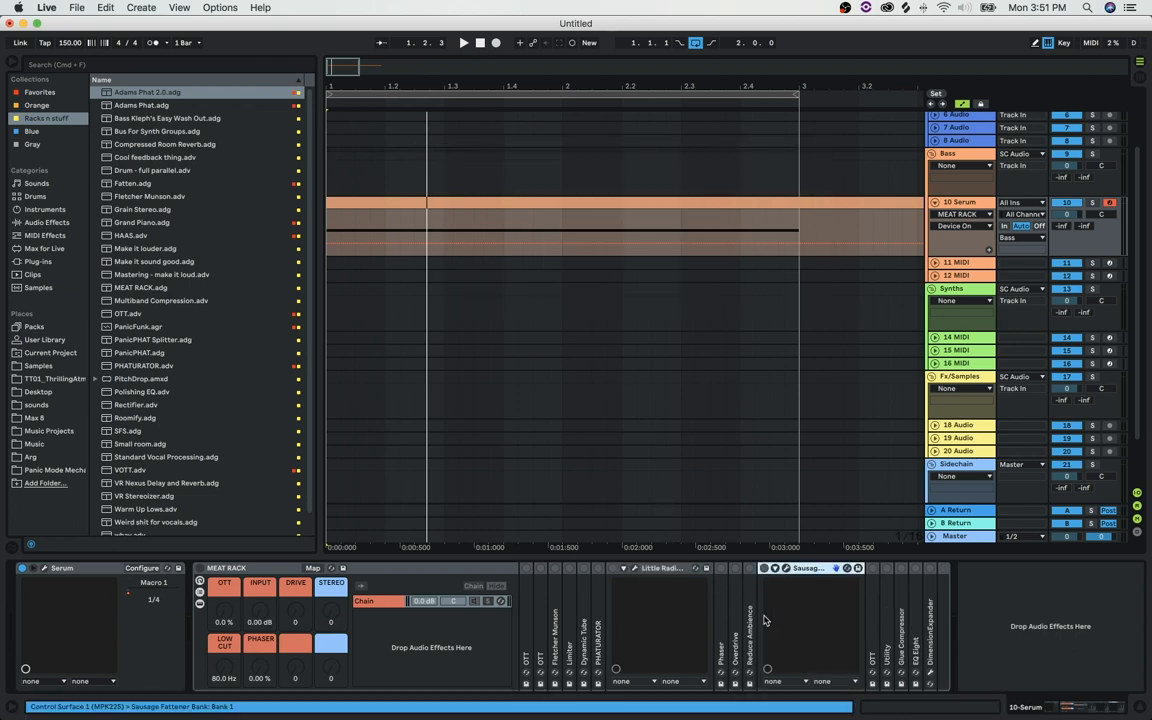
{"action": "double_click", "coordinate": [800, 569]}
{"action": "double_click", "coordinate": [660, 568]}
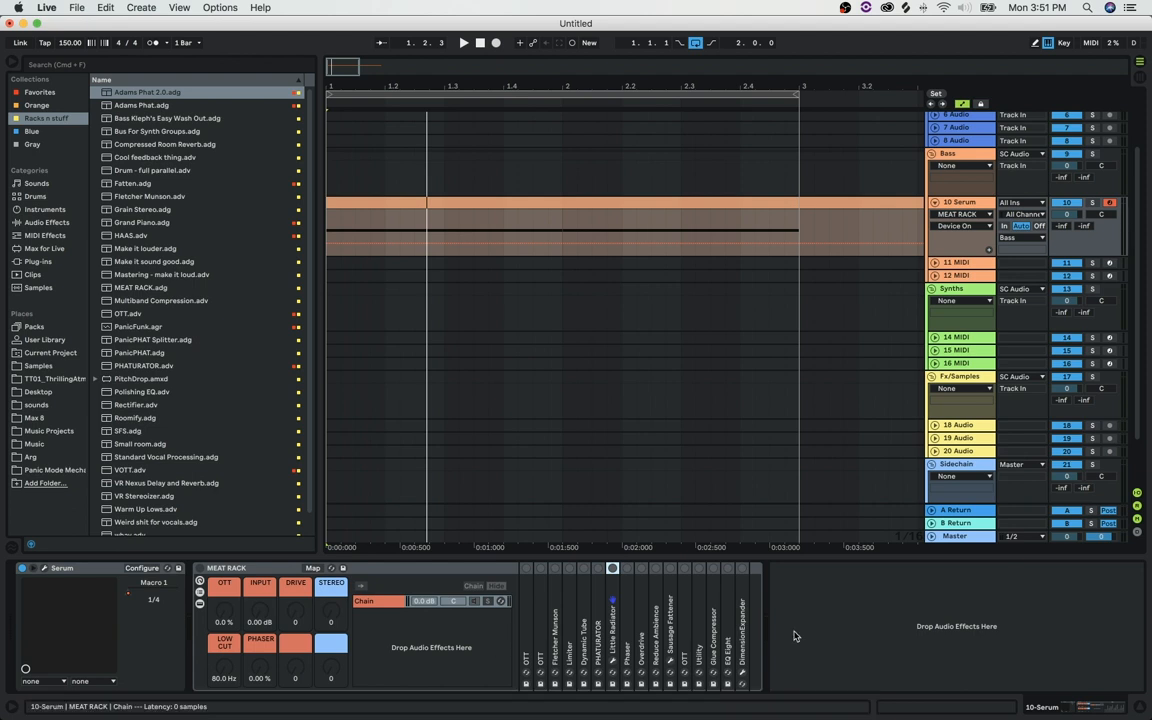
- Examine the Dry/Wet and Size controls in the DimensionExpander plugin window and close it
{"action": "left_click", "coordinate": [742, 671]}
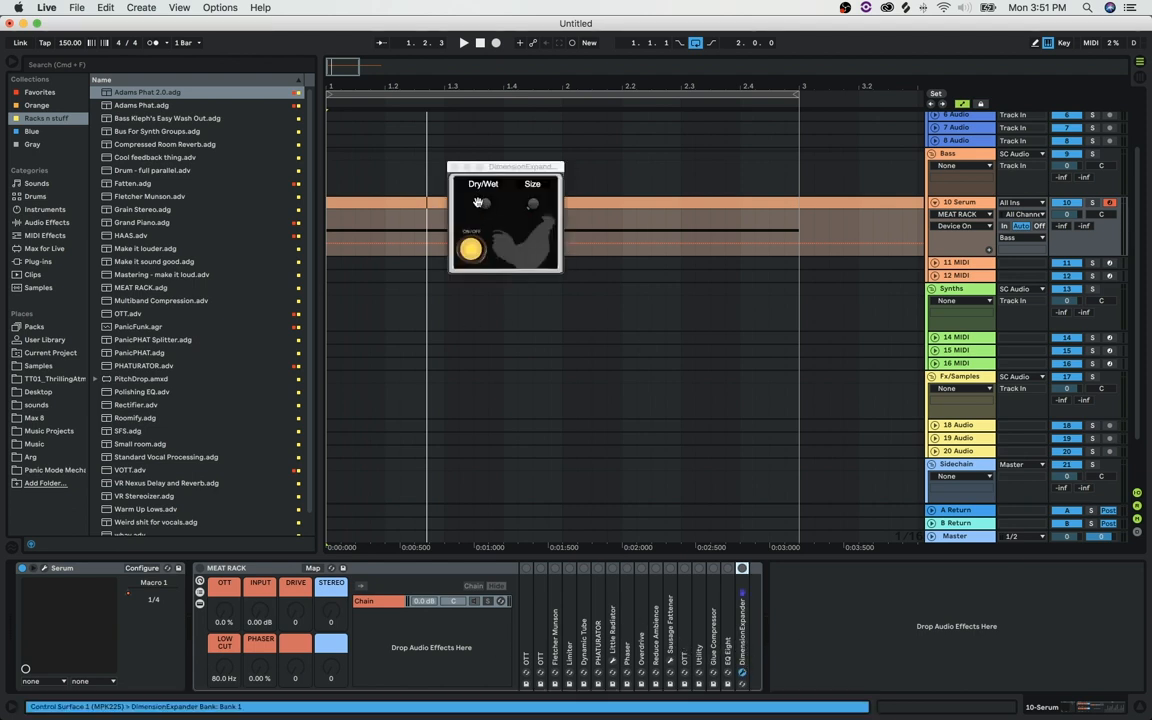
{"action": "left_click_drag", "start_coordinate": [486, 167], "coordinate": [430, 199]}
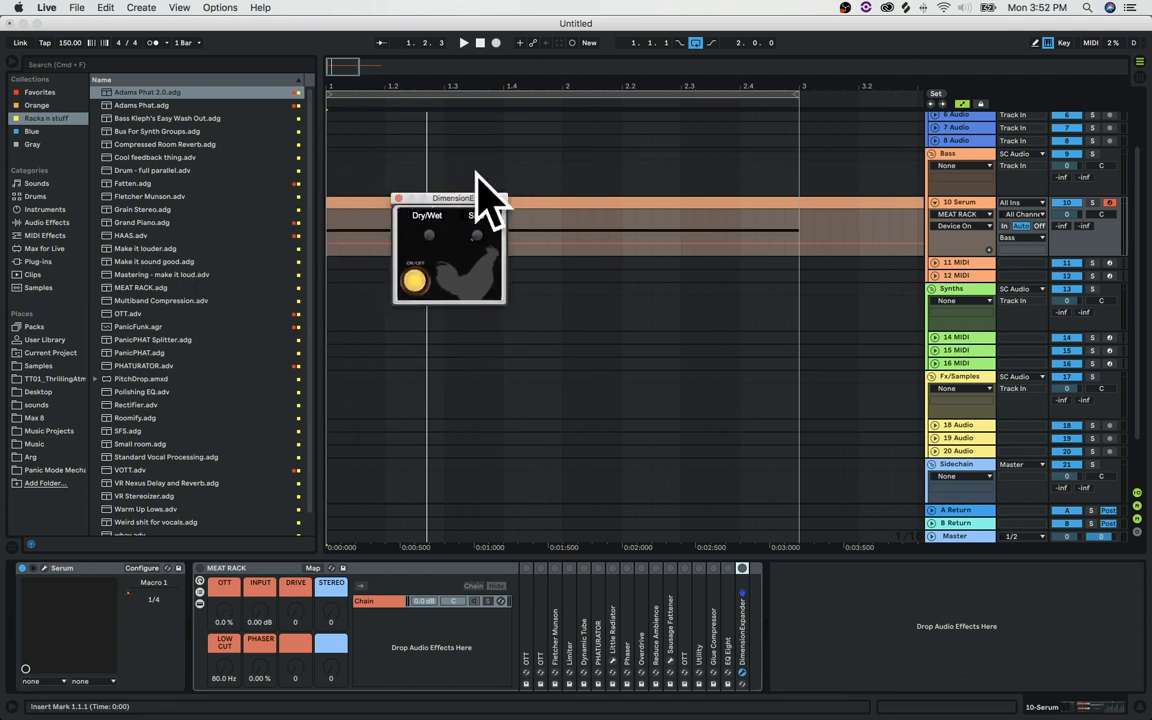
{"action": "left_click", "coordinate": [398, 198]}
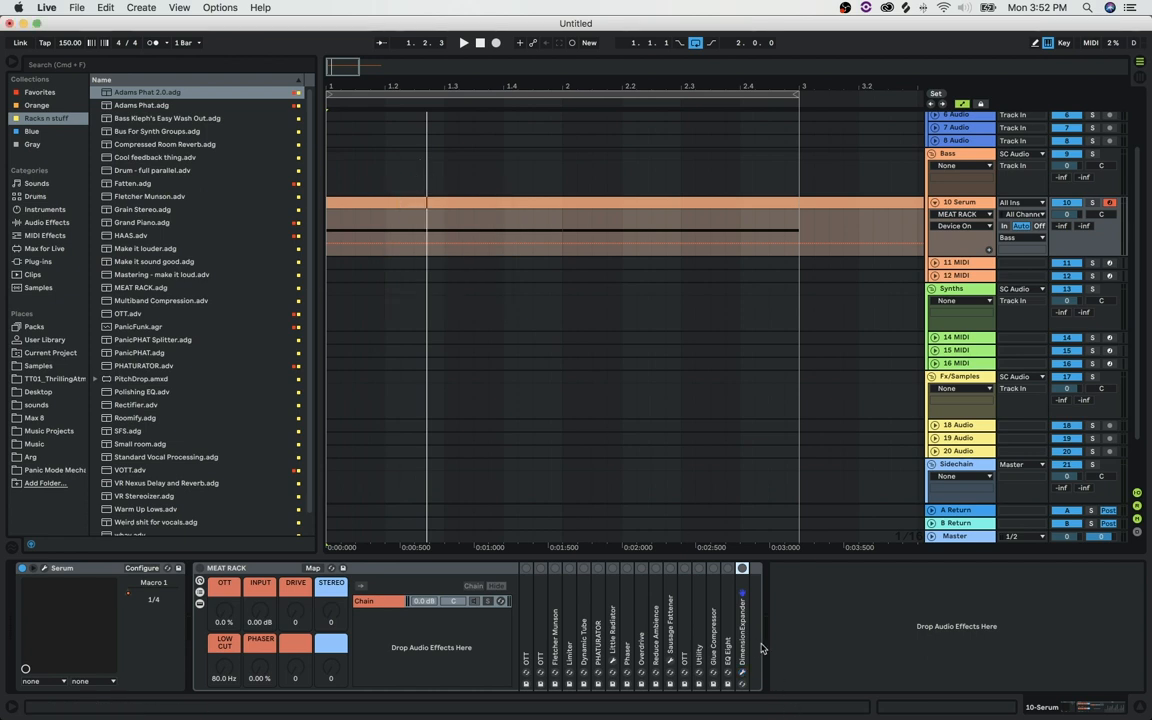
{"action": "left_click", "coordinate": [743, 670]}
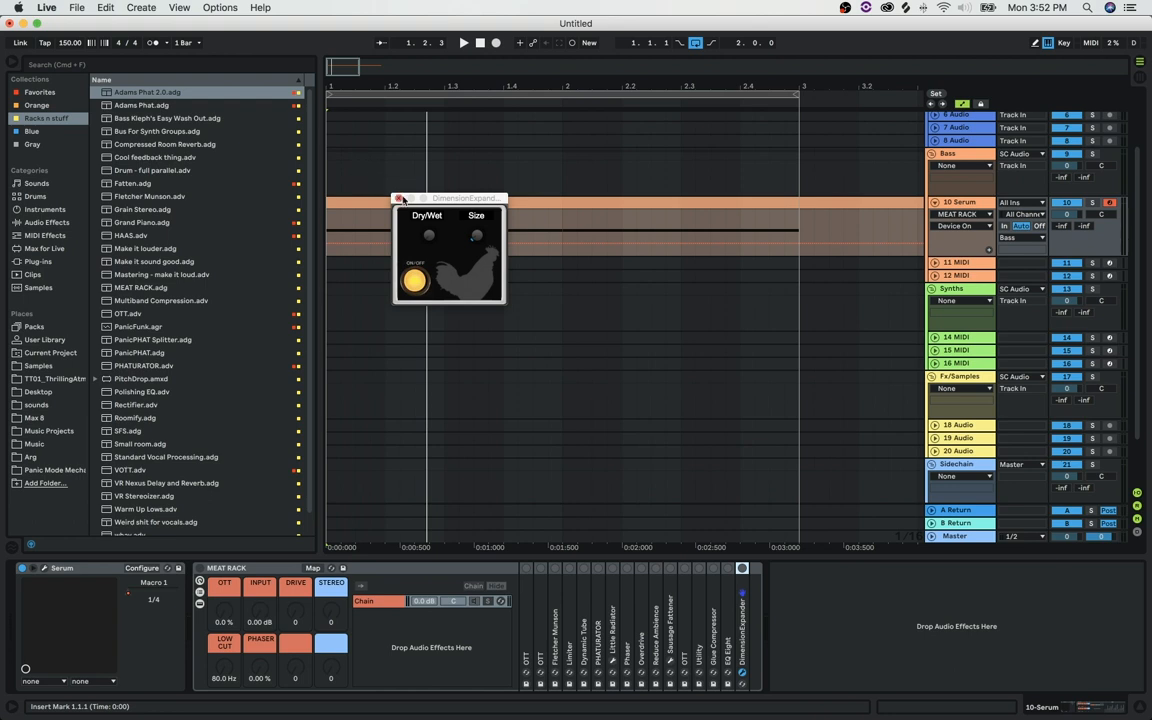
{"action": "left_click", "coordinate": [398, 198]}
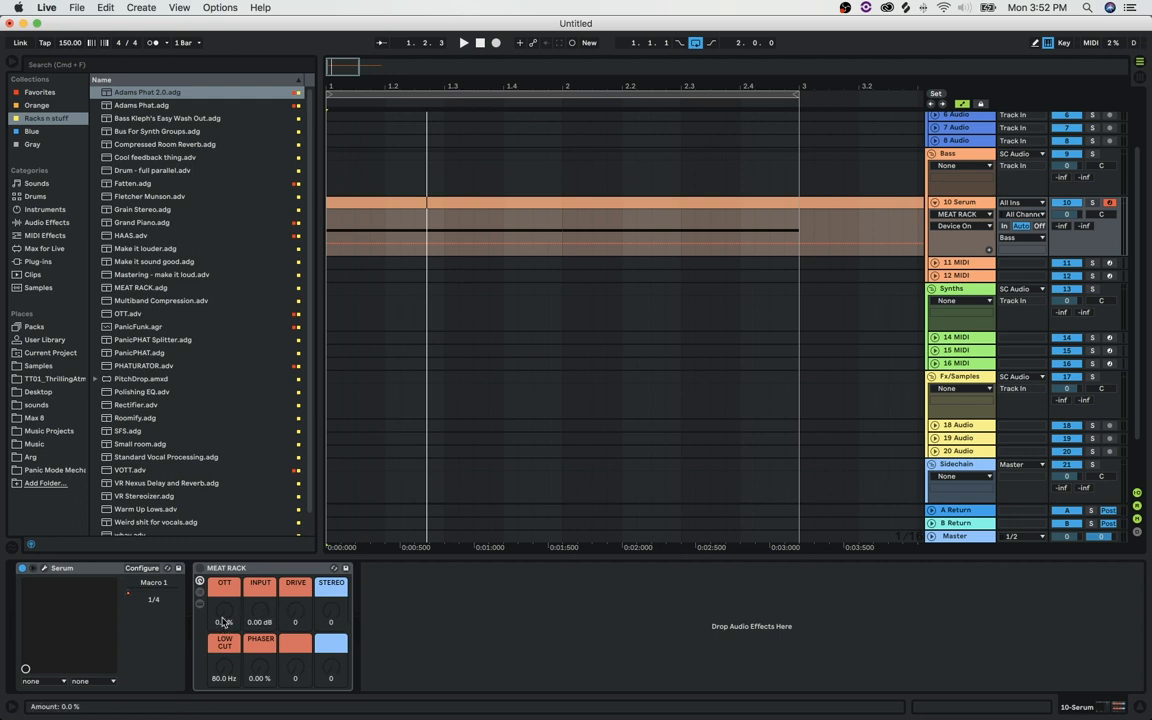
- Try MEAT RACK's macros at OTT 49 %, INPUT 8.21 dB, DRIVE 102, LOW CUT 220 Hz, PHASER 28.0 % and STEREO 76
{"action": "left_click_drag", "start_coordinate": [224, 620], "coordinate": [224, 575]}
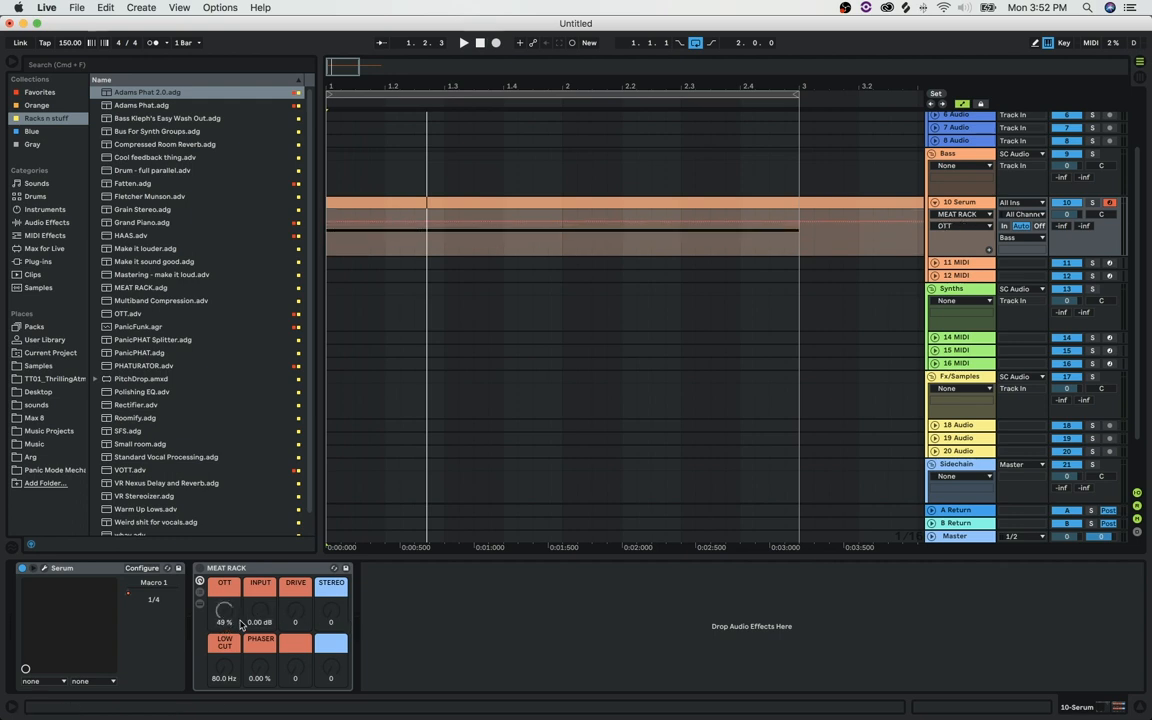
{"action": "left_click", "coordinate": [264, 615]}
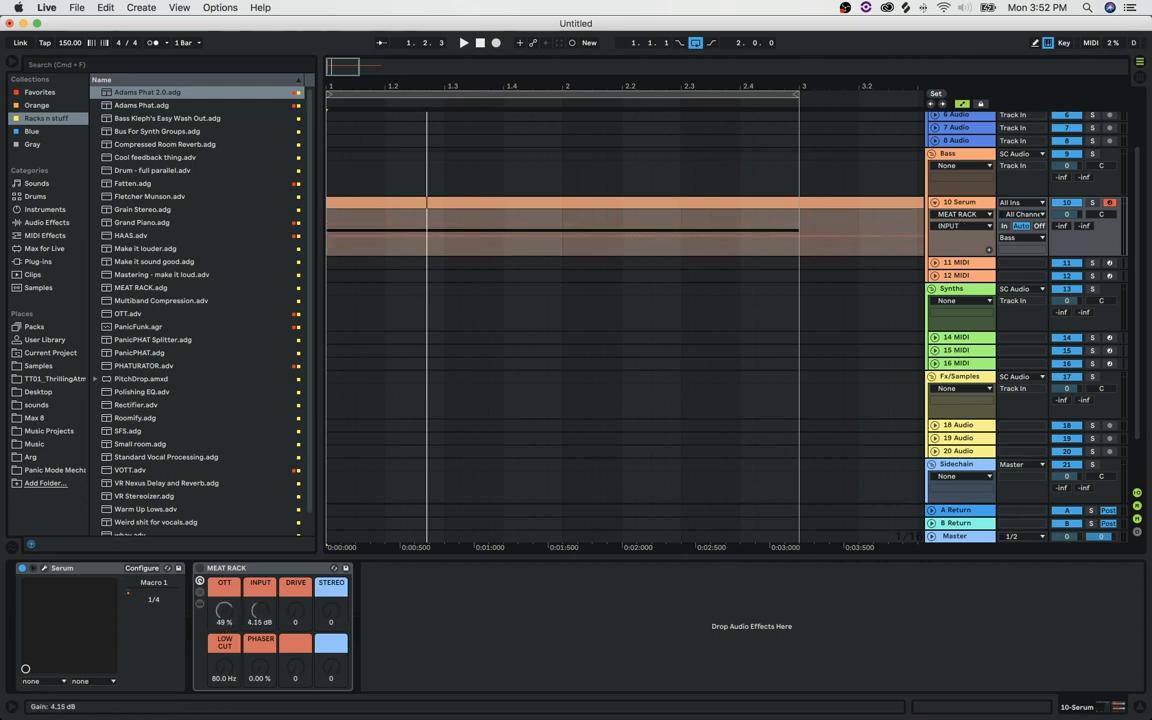
{"action": "left_click_drag", "start_coordinate": [264, 615], "coordinate": [297, 536]}
{"action": "mouse_move", "coordinate": [224, 666]}
{"action": "left_mouse_down"}
{"action": "mouse_move", "coordinate": [224, 644]}
{"action": "mouse_move", "coordinate": [232, 681]}
{"action": "left_mouse_up"}
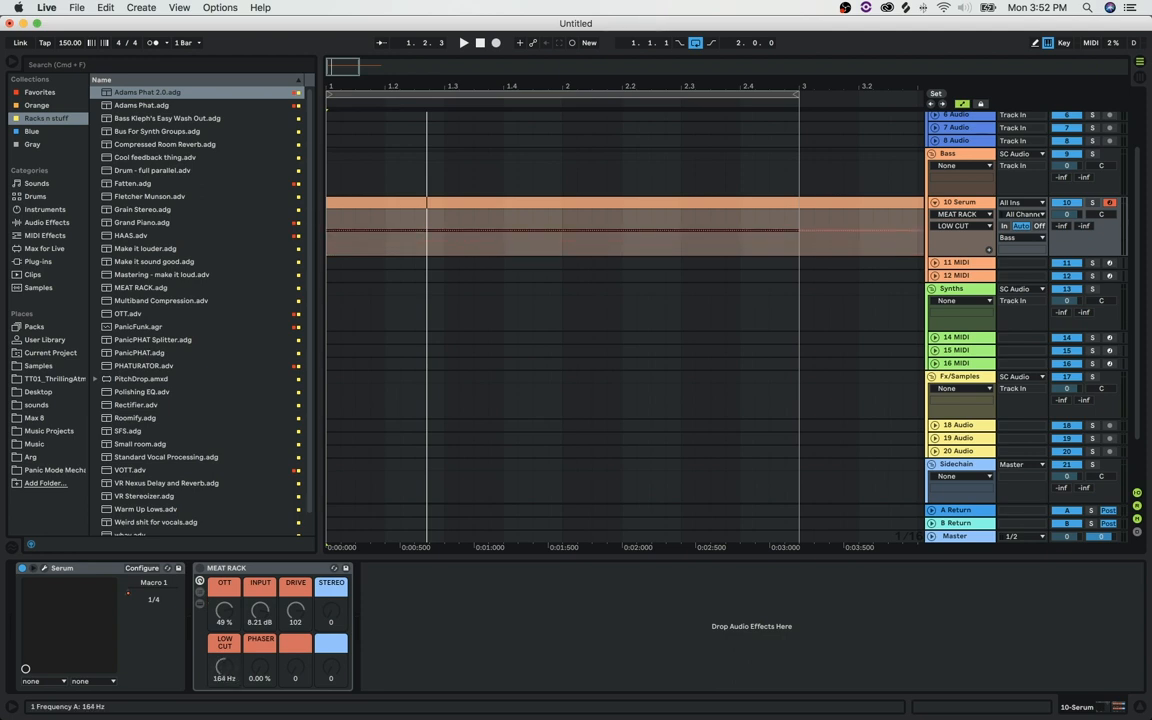
{"action": "left_click_drag", "start_coordinate": [224, 656], "coordinate": [262, 647]}
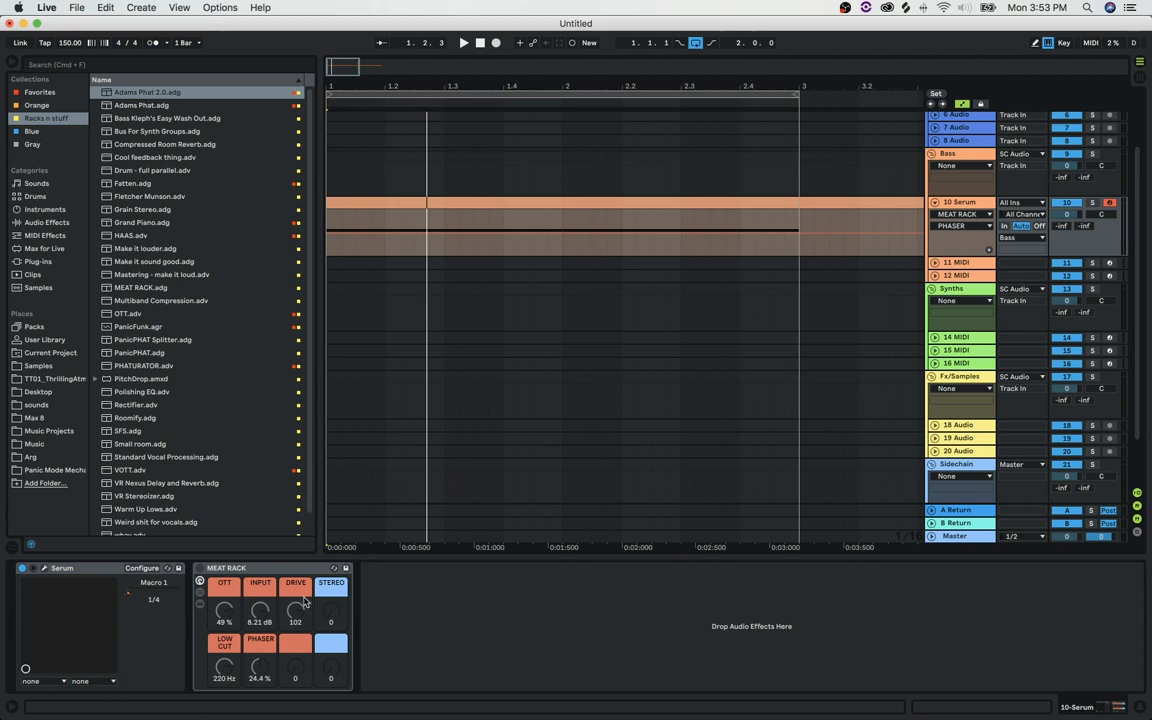
{"action": "mouse_move", "coordinate": [259, 667]}
{"action": "left_mouse_down"}
{"action": "mouse_move", "coordinate": [259, 685]}
{"action": "mouse_move", "coordinate": [259, 655]}
{"action": "left_mouse_up"}
{"action": "mouse_move", "coordinate": [331, 612]}
{"action": "left_mouse_down"}
{"action": "mouse_move", "coordinate": [331, 570]}
{"action": "mouse_move", "coordinate": [338, 618]}
{"action": "left_mouse_up"}
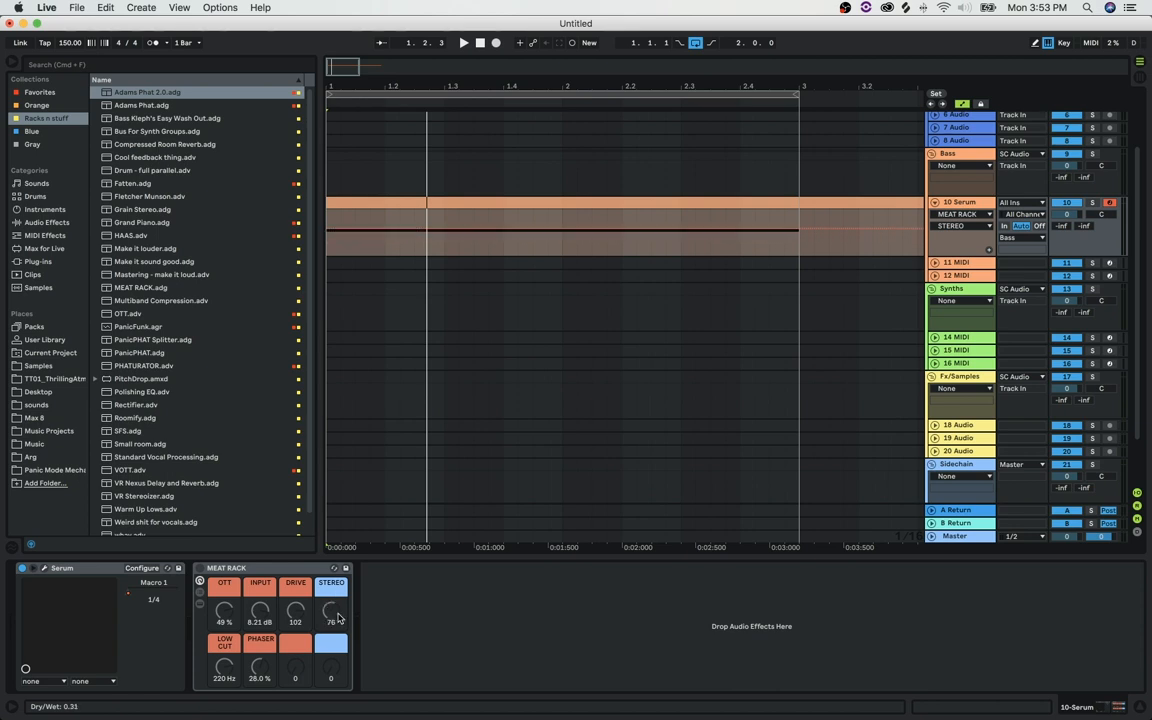
- Display the devices in MEAT RACK's chain and try lower amounts on the STEREO macro
{"action": "left_click", "coordinate": [199, 592]}
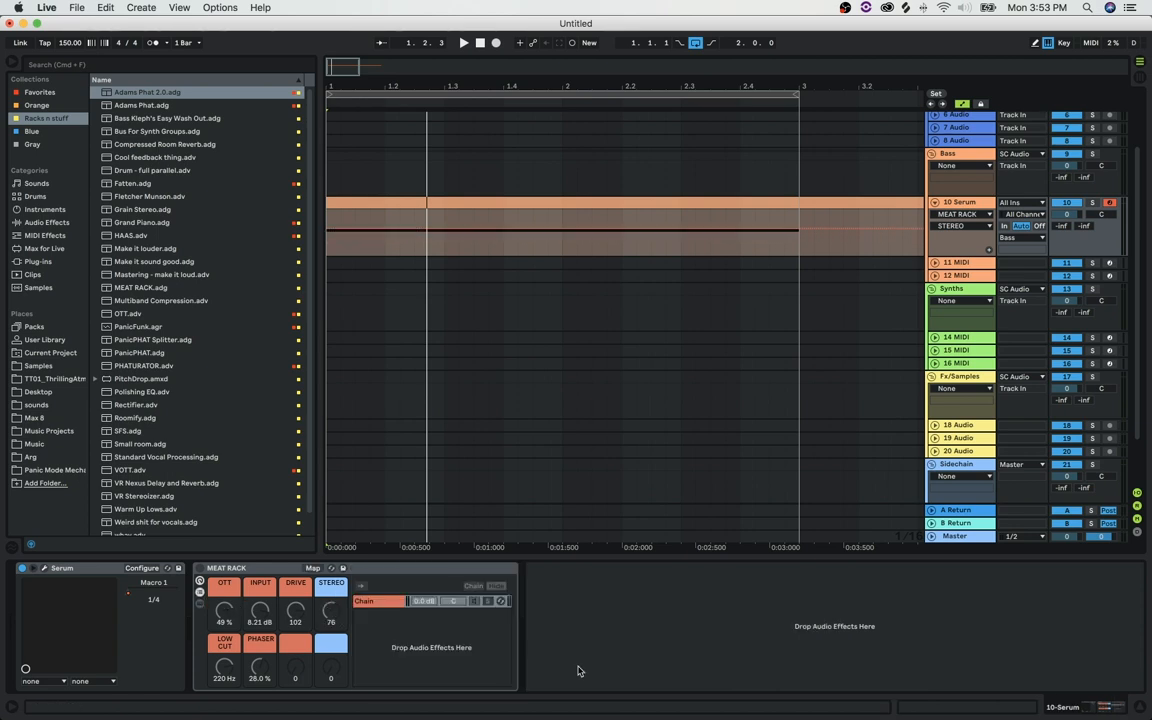
{"action": "left_click", "coordinate": [506, 602]}
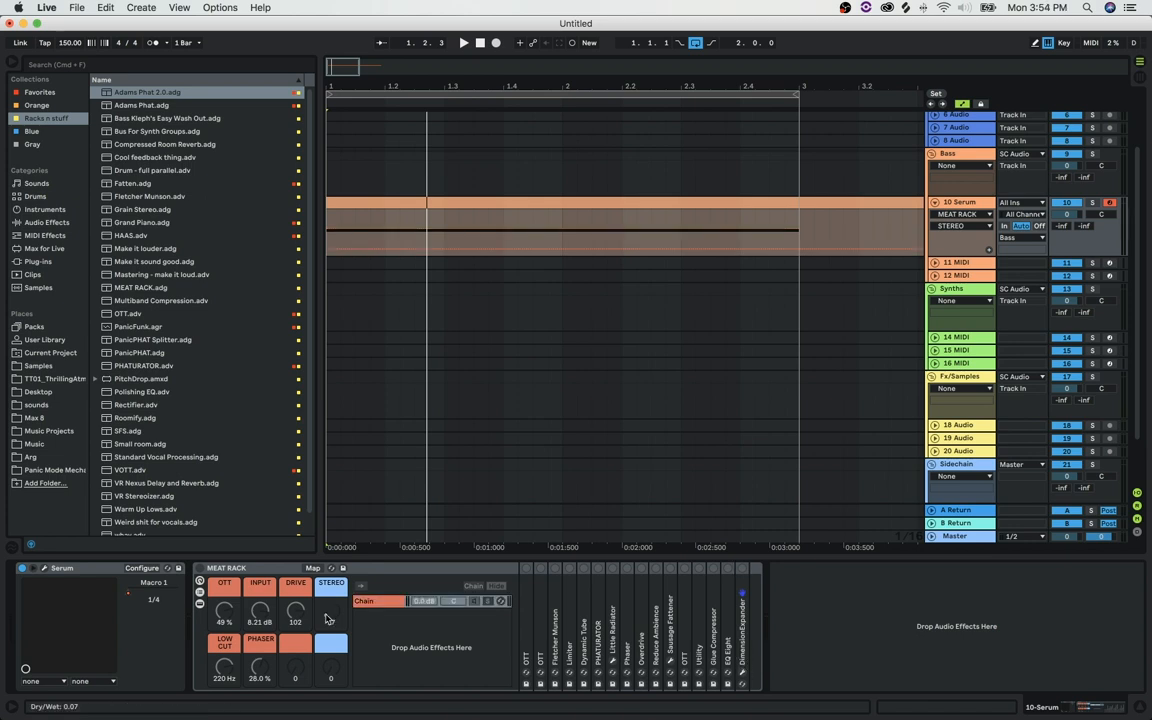
{"action": "left_click_drag", "start_coordinate": [331, 614], "coordinate": [331, 594]}
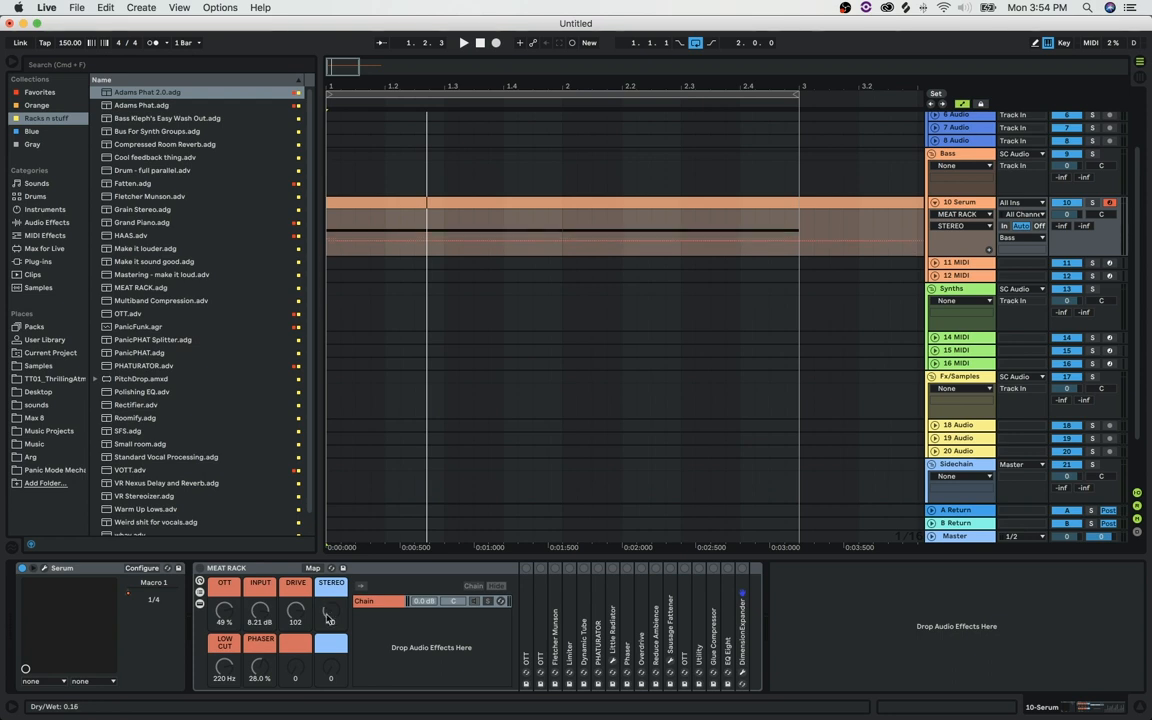
{"action": "left_click_drag", "start_coordinate": [331, 614], "coordinate": [331, 610]}
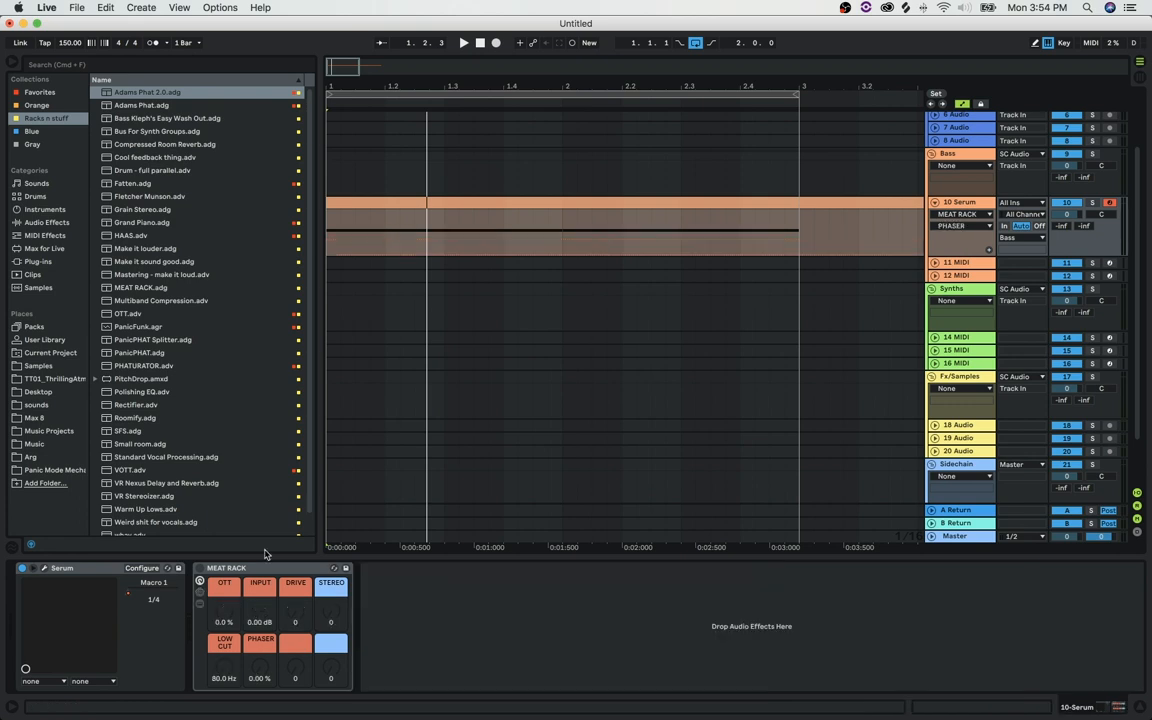
- Audition the Serum loop, switch on MEAT RACK and raise its OTT macro to about 51 %
{"action": "key", "text": "space"}
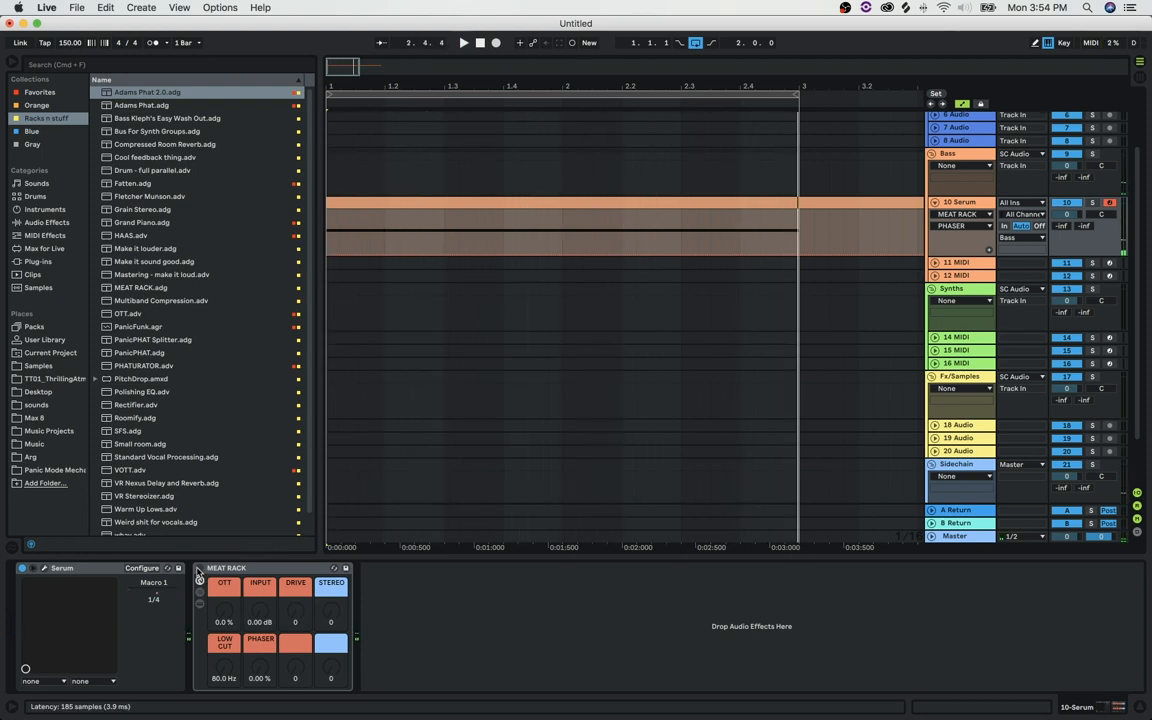
{"action": "left_click", "coordinate": [199, 578]}
{"action": "left_click", "coordinate": [227, 619]}
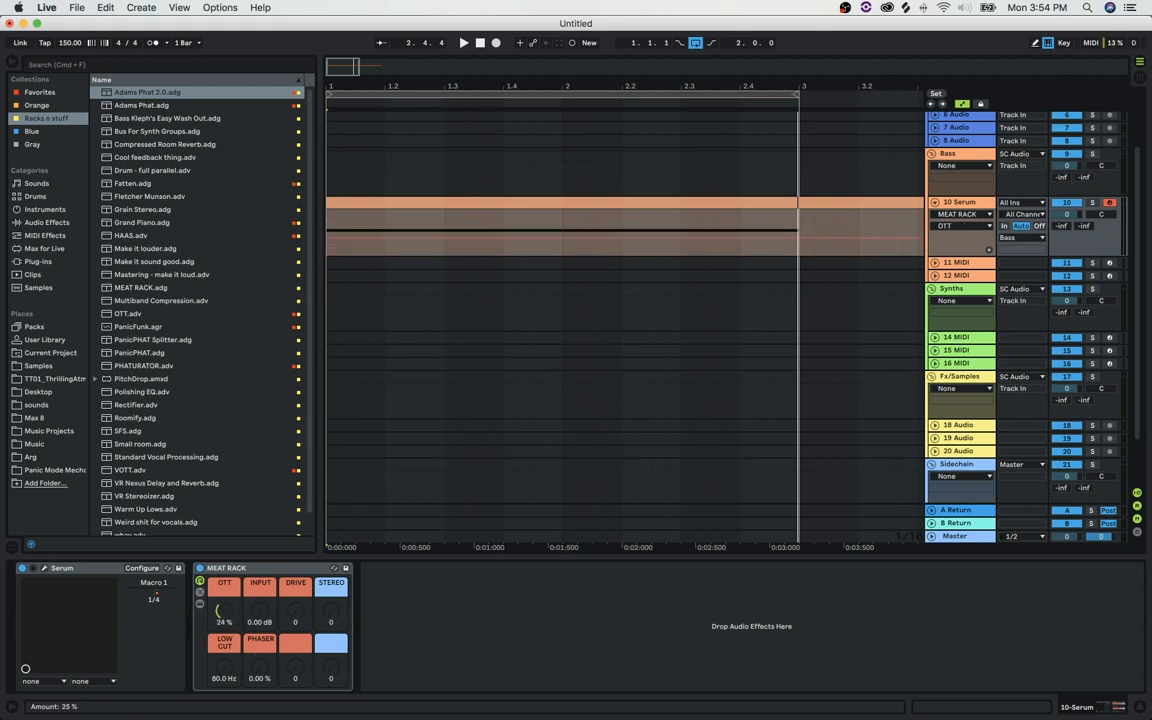
{"action": "key", "text": "space"}
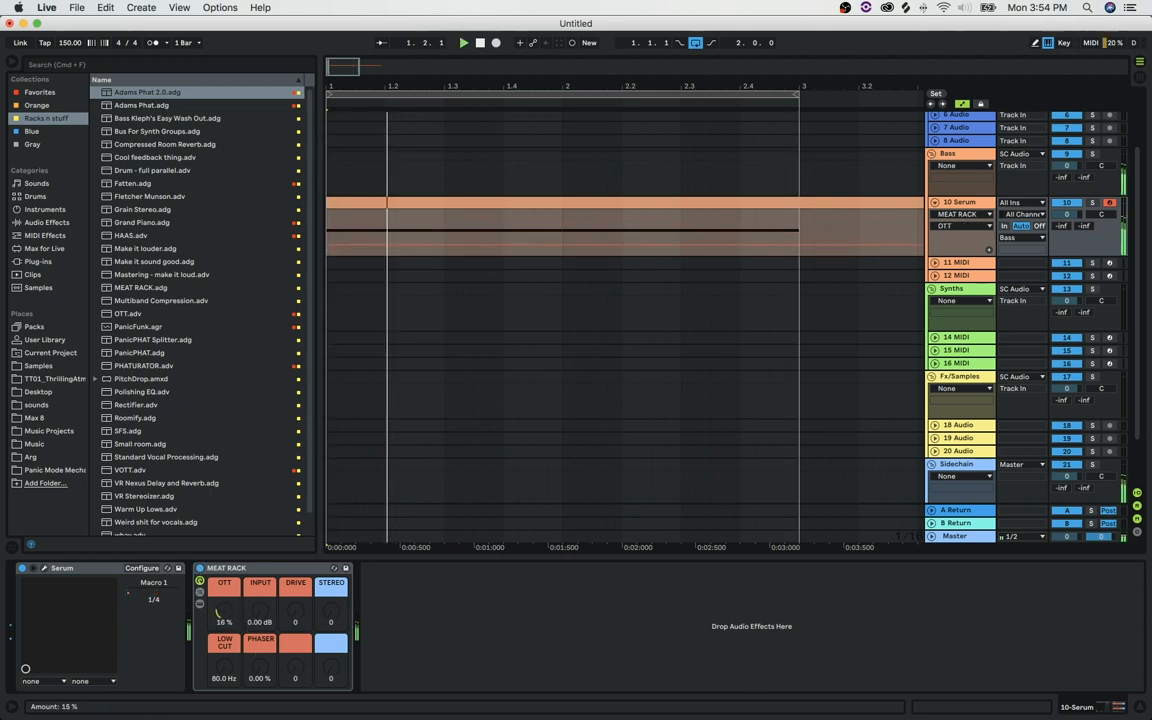
- During playback, set INPUT to 7.14 dB, DRIVE to 86, LOW CUT to 215 Hz, PHASER to 25.6 % and STEREO to 84
{"action": "left_click", "coordinate": [260, 610]}
{"action": "left_click_drag", "start_coordinate": [260, 612], "coordinate": [260, 575]}
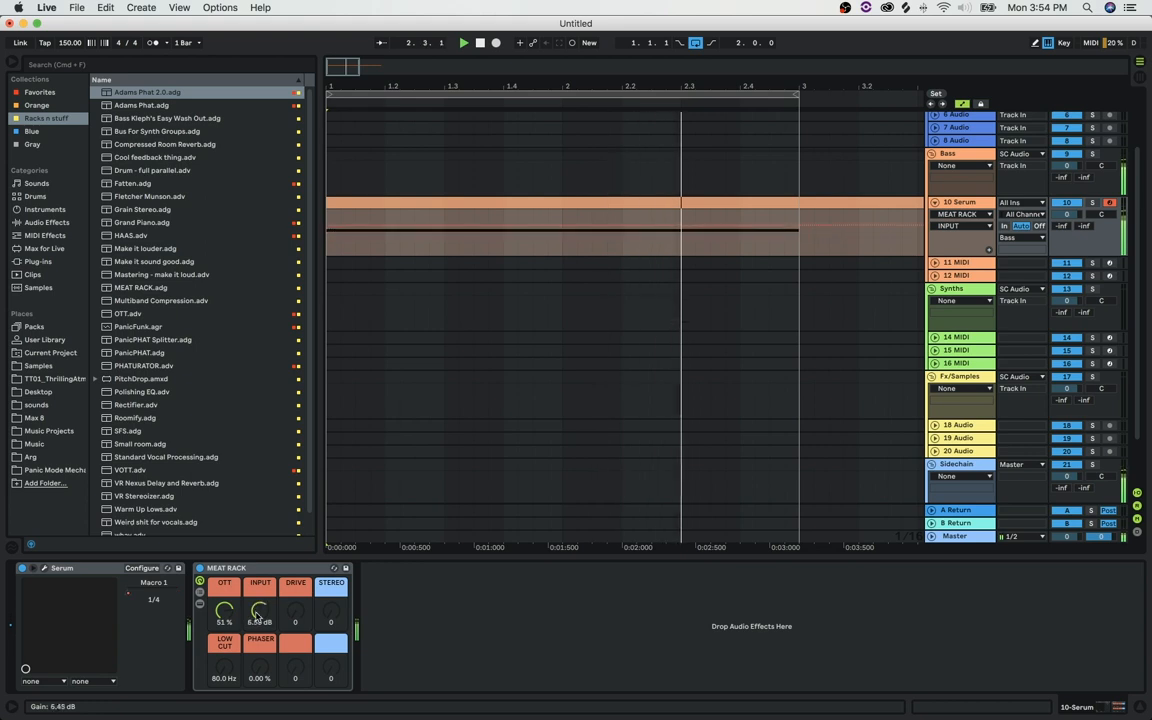
{"action": "left_click_drag", "start_coordinate": [293, 614], "coordinate": [293, 578]}
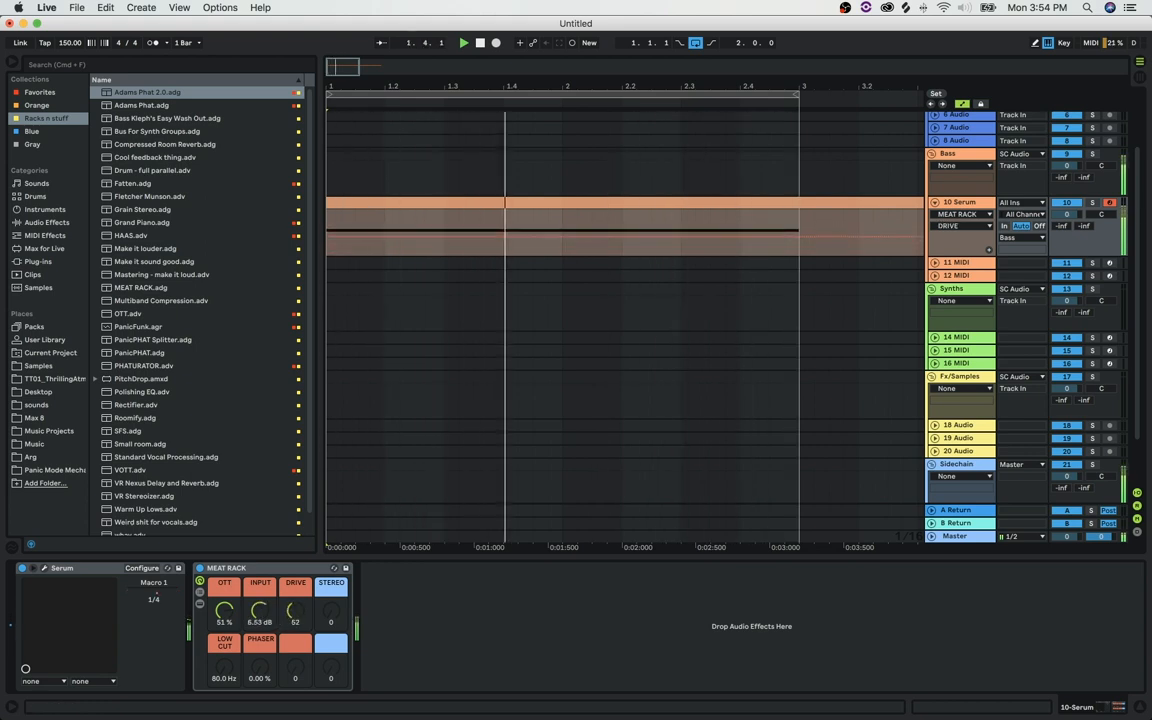
{"action": "left_click_drag", "start_coordinate": [228, 669], "coordinate": [260, 642]}
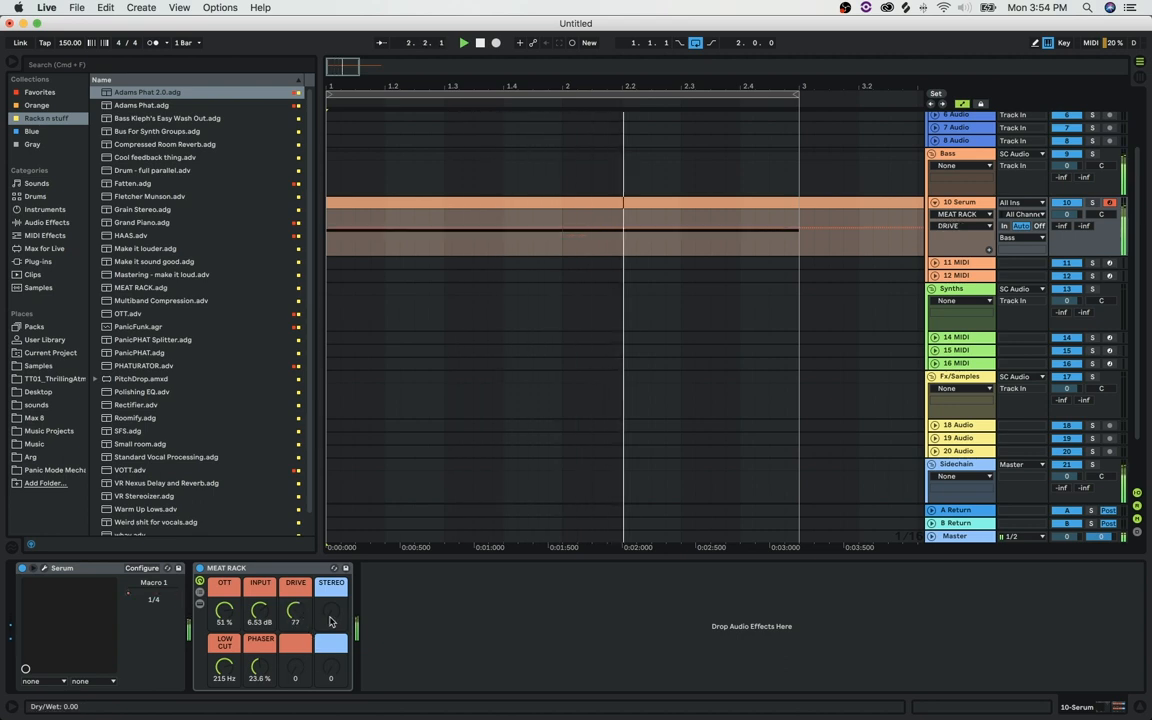
{"action": "left_click_drag", "start_coordinate": [331, 616], "coordinate": [331, 564]}
{"action": "left_click_drag", "start_coordinate": [296, 614], "coordinate": [260, 612]}
{"action": "left_click_drag", "start_coordinate": [259, 668], "coordinate": [259, 665]}
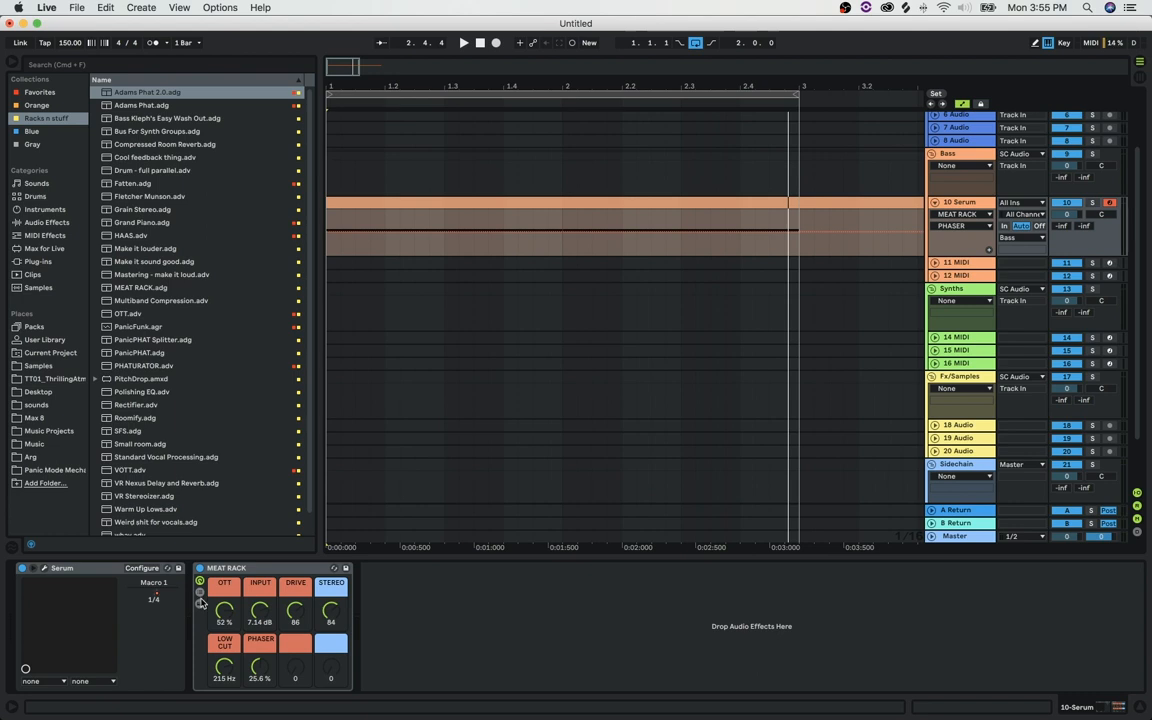
- Show MEAT RACK's devices beside its macros with the chain list hidden
{"action": "left_click", "coordinate": [200, 601]}
{"action": "left_click", "coordinate": [200, 592]}
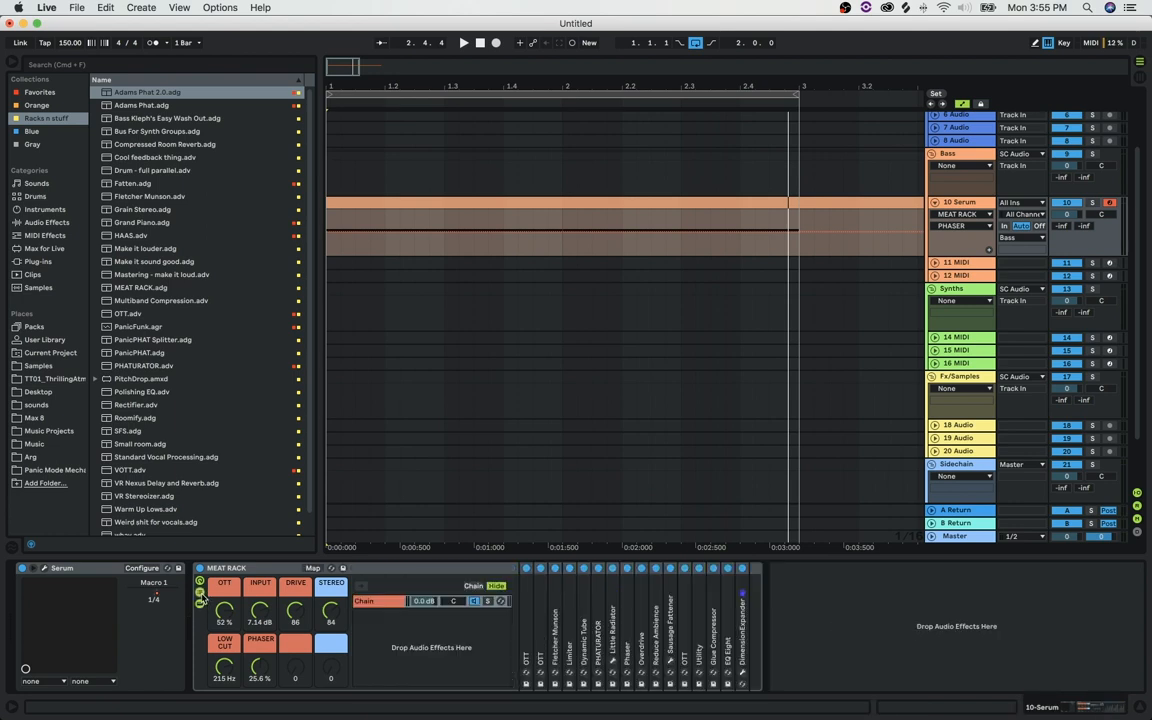
{"action": "left_click", "coordinate": [201, 592]}
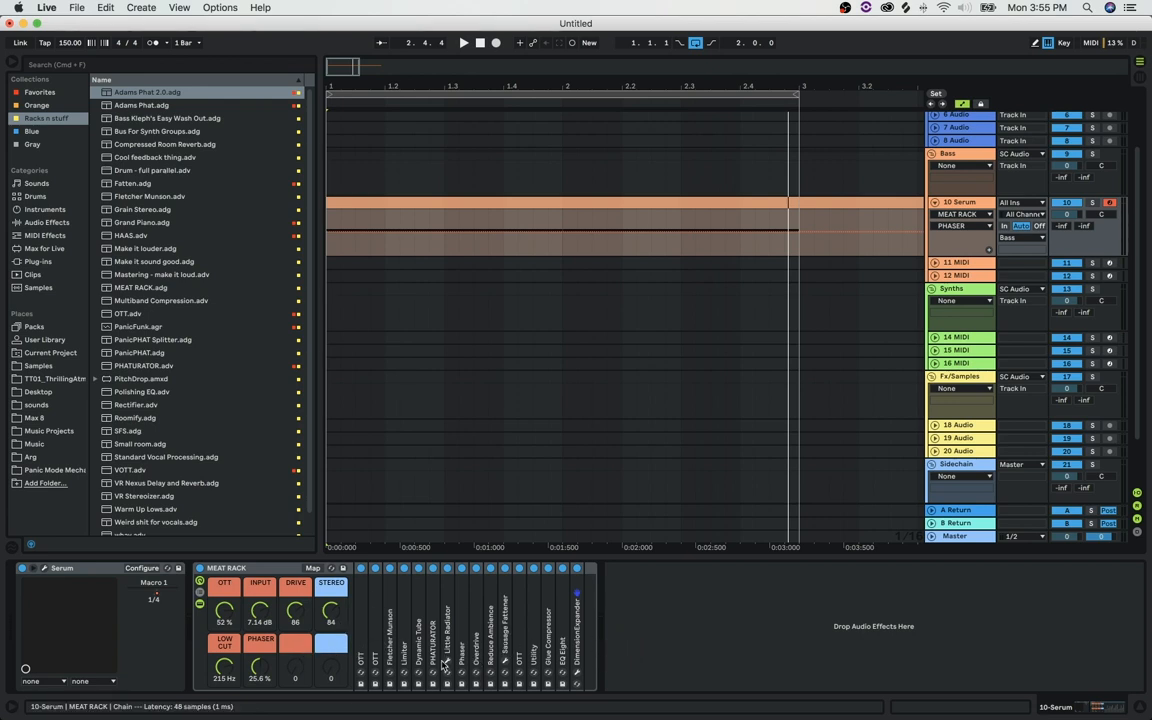
- Inspect the Little Radiator and DimensionExpander plugin windows, and hide MEAT RACK's devices again
{"action": "left_click", "coordinate": [447, 684]}
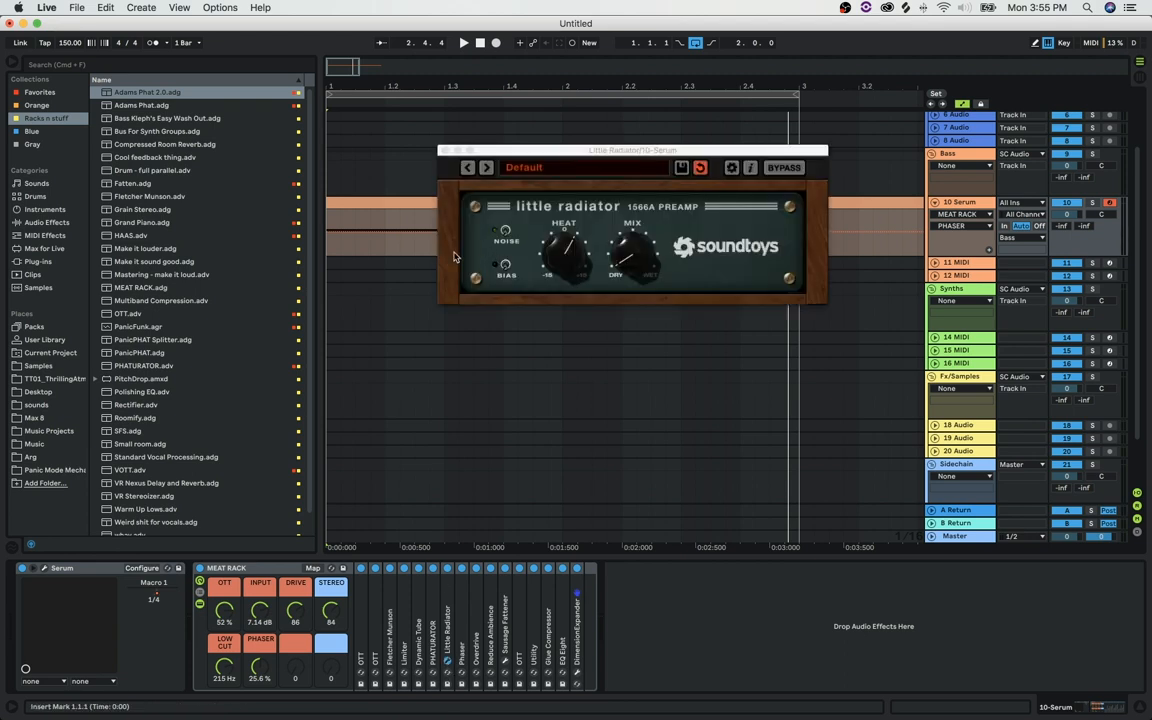
{"action": "left_click", "coordinate": [444, 150]}
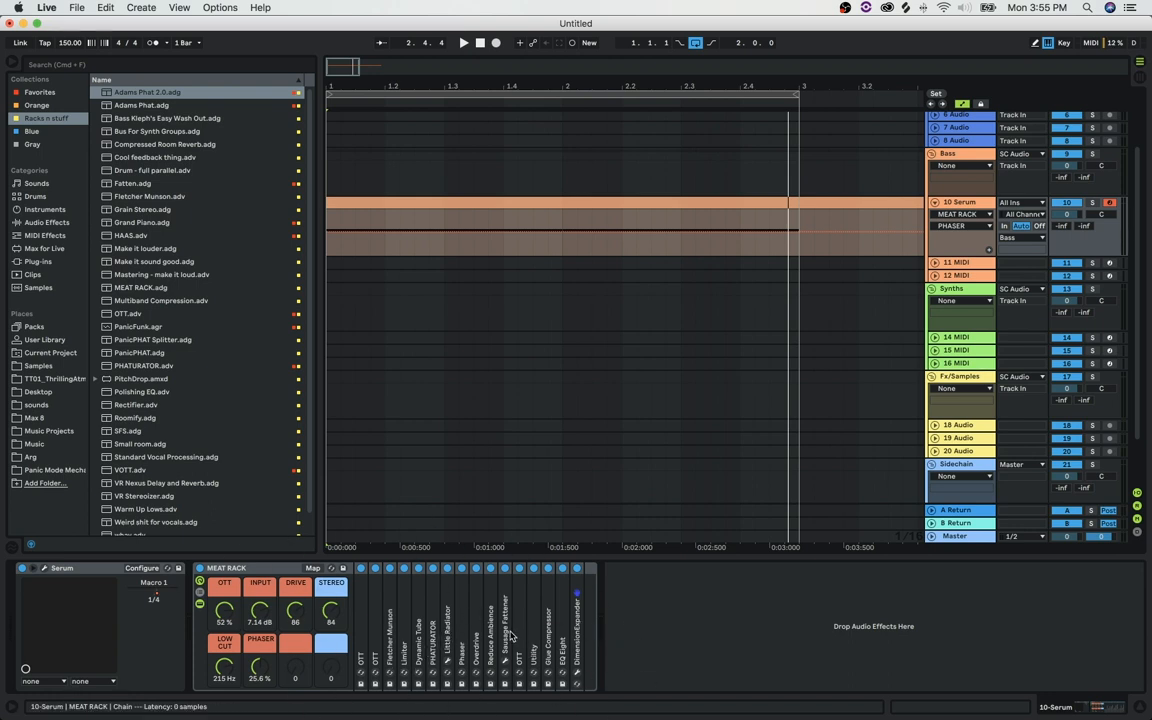
{"action": "left_click", "coordinate": [577, 672]}
{"action": "left_click", "coordinate": [399, 198]}
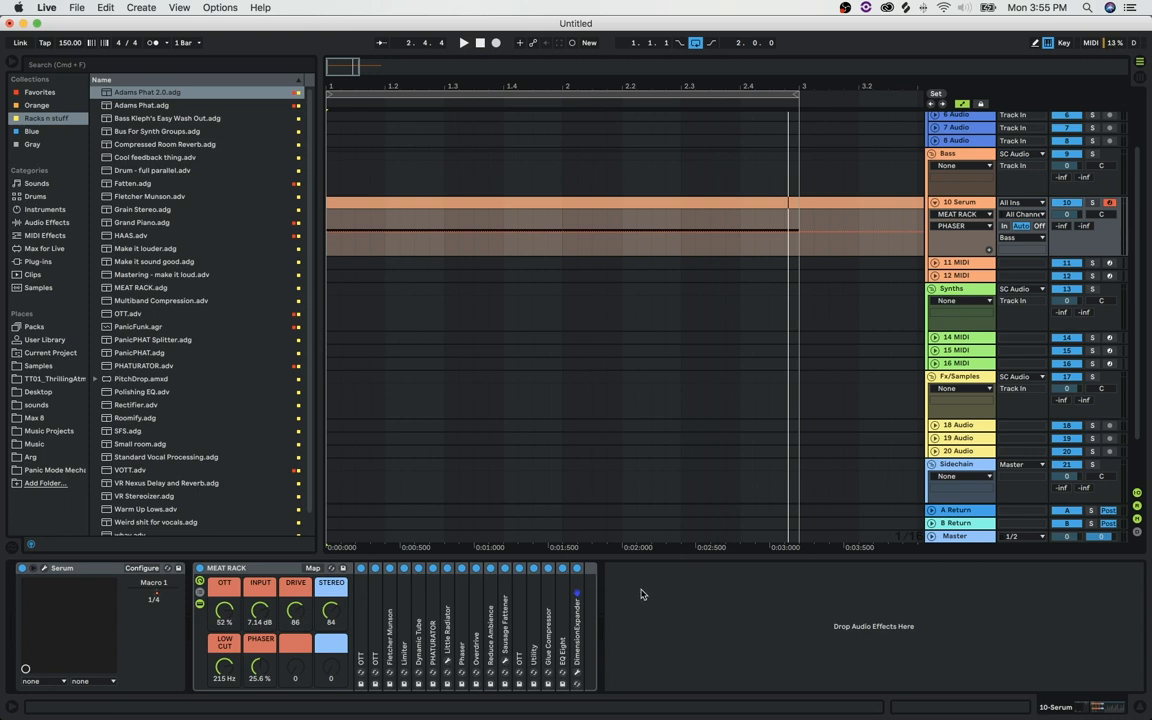
{"action": "left_click", "coordinate": [200, 604]}
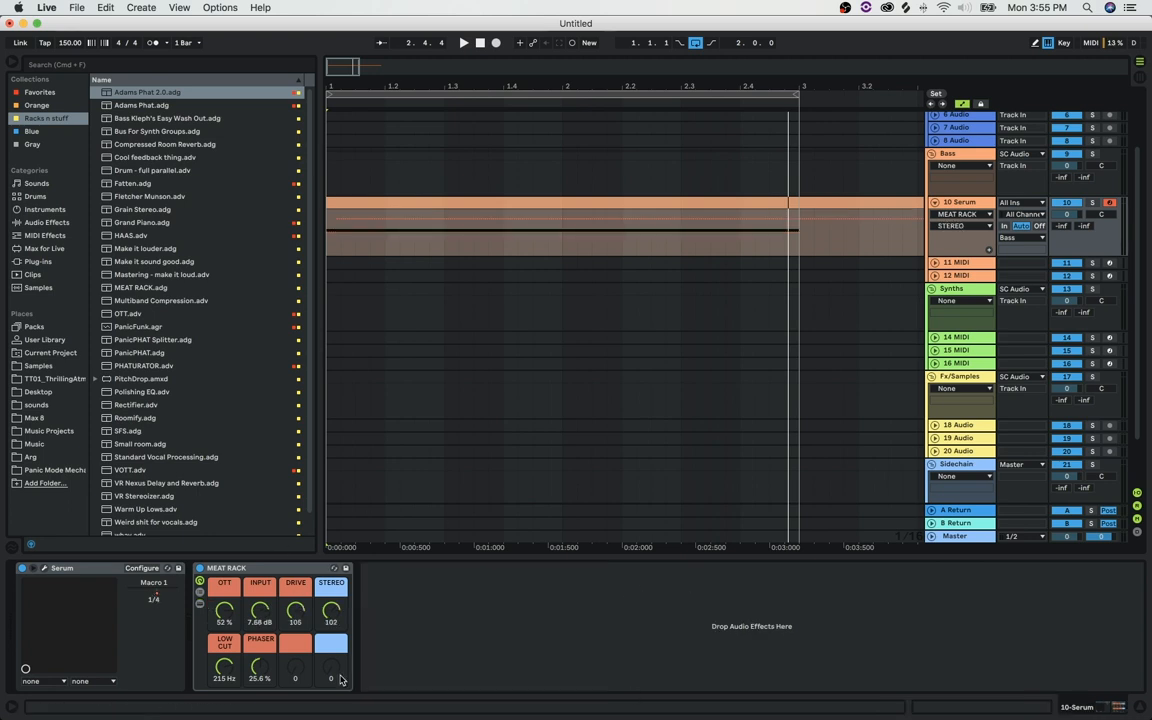